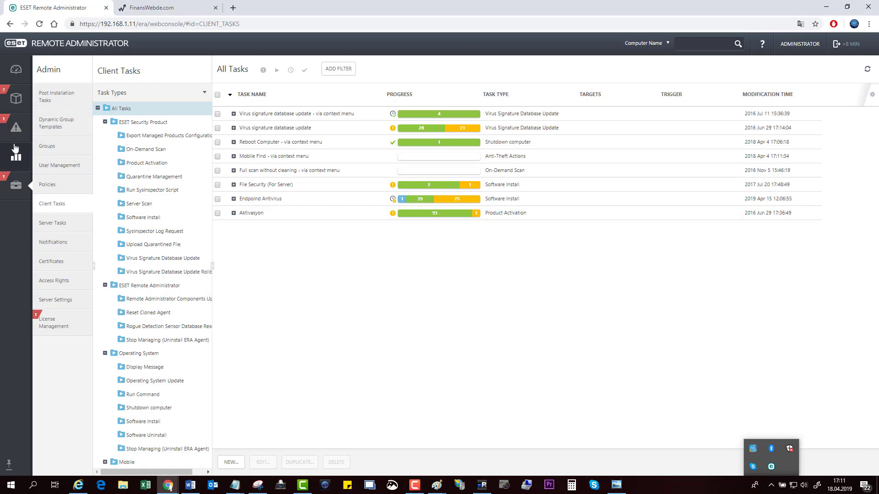
Step: Open the "Endpoind Antivirus" software install client task for editing
click(35, 188)
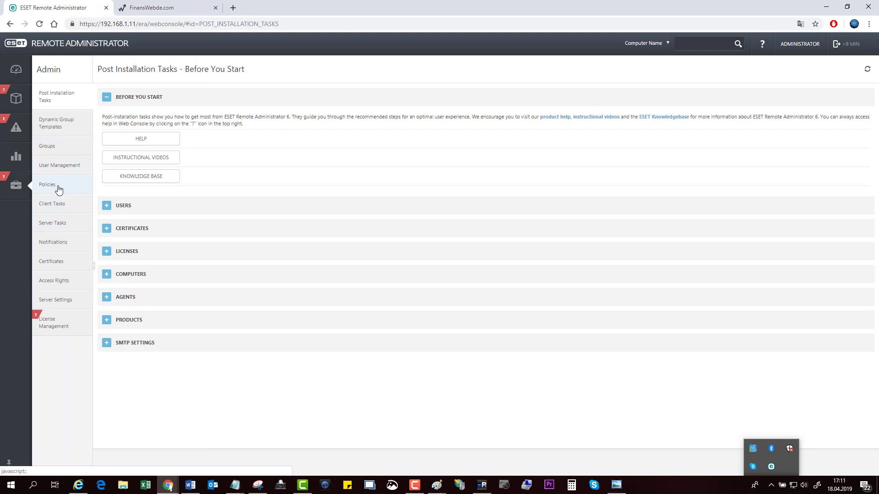
click(67, 206)
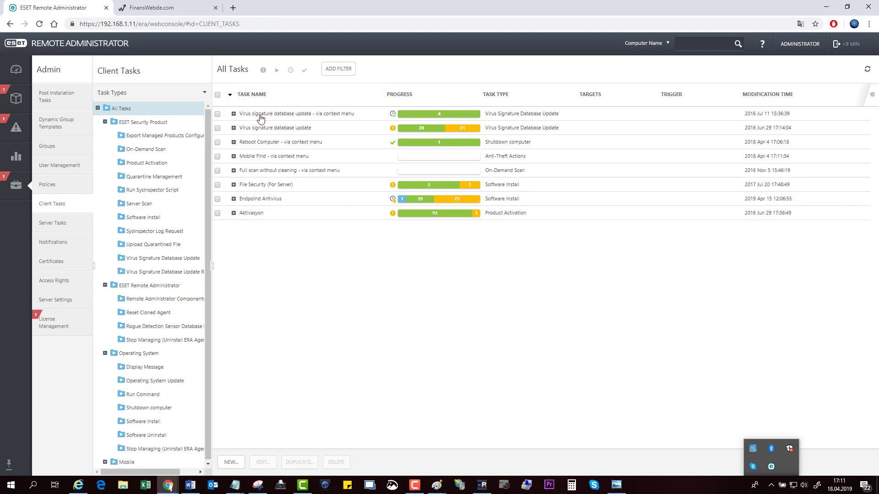
click(249, 200)
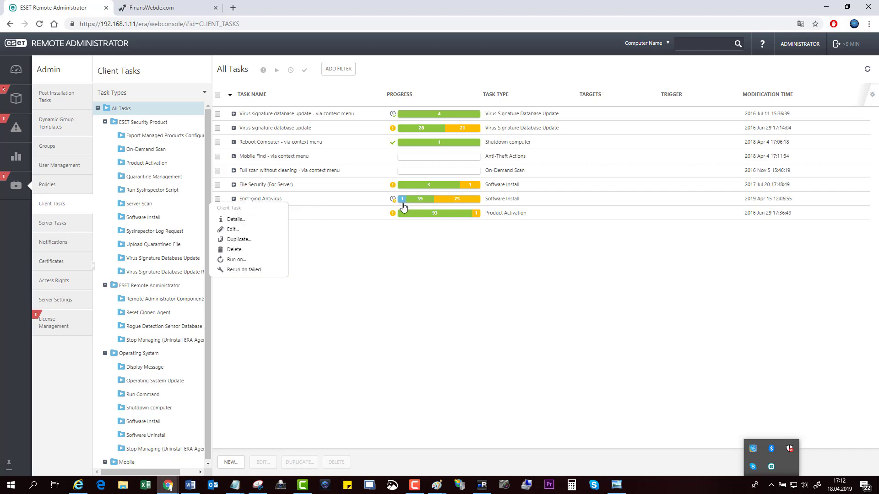
mouse_move(403, 205)
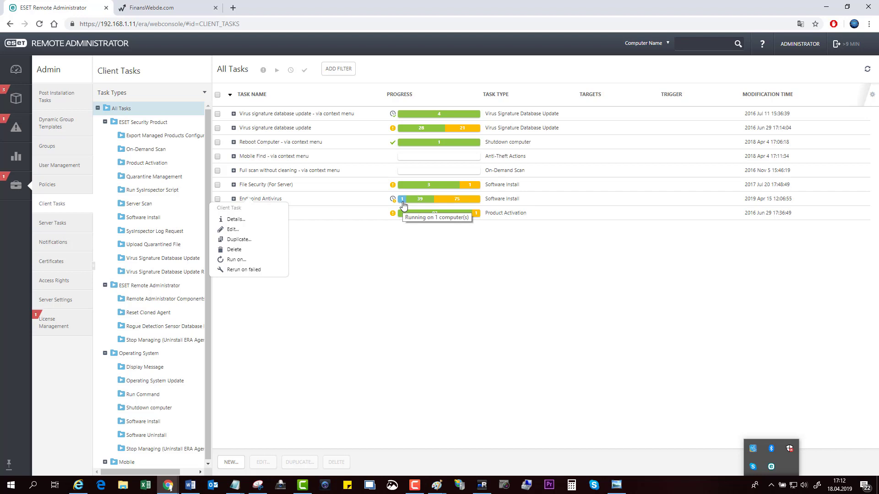
click(231, 230)
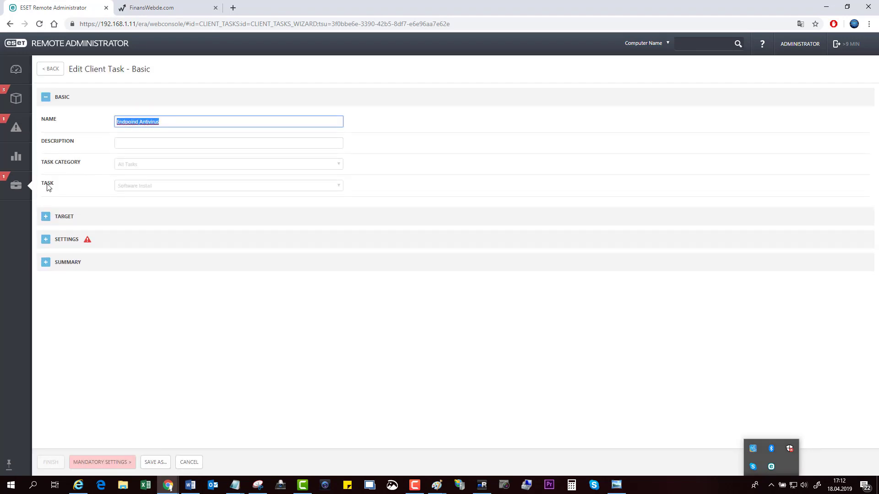
Step: Go through the task's Basic and Target sections and show its software installation settings
click(46, 98)
click(45, 121)
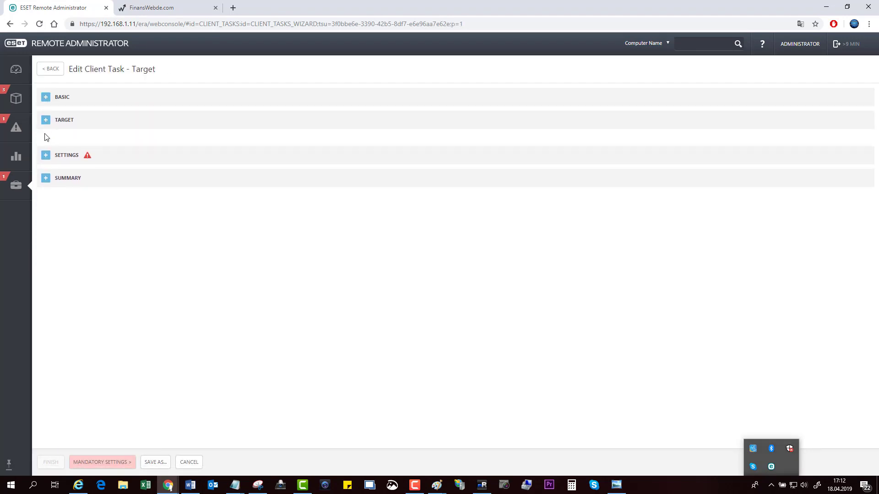
click(46, 144)
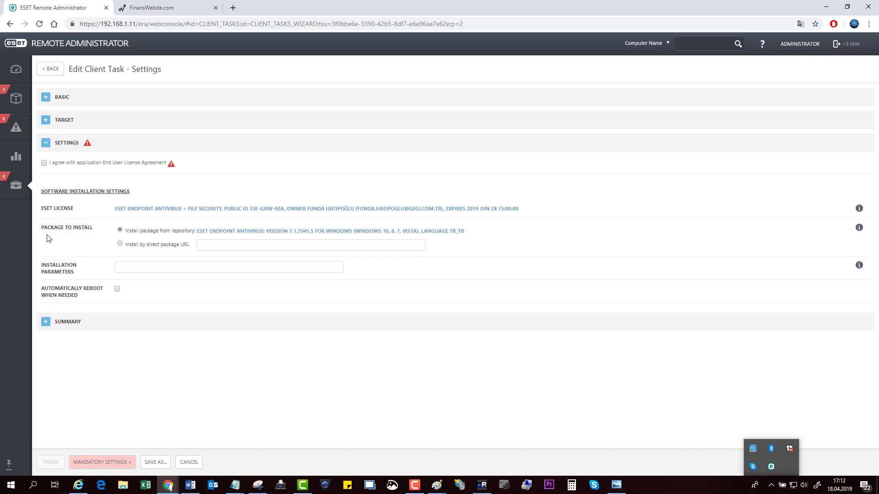
drag(94, 228, 43, 231)
click(74, 236)
click(232, 232)
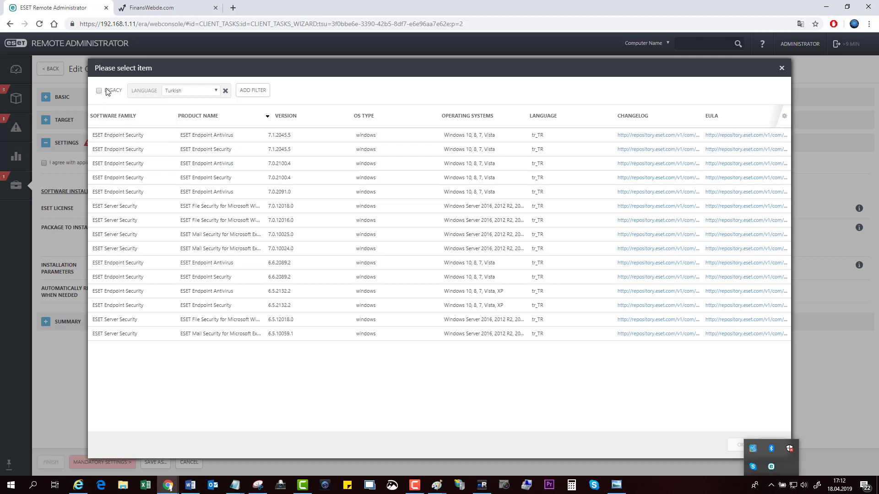
key(Escape)
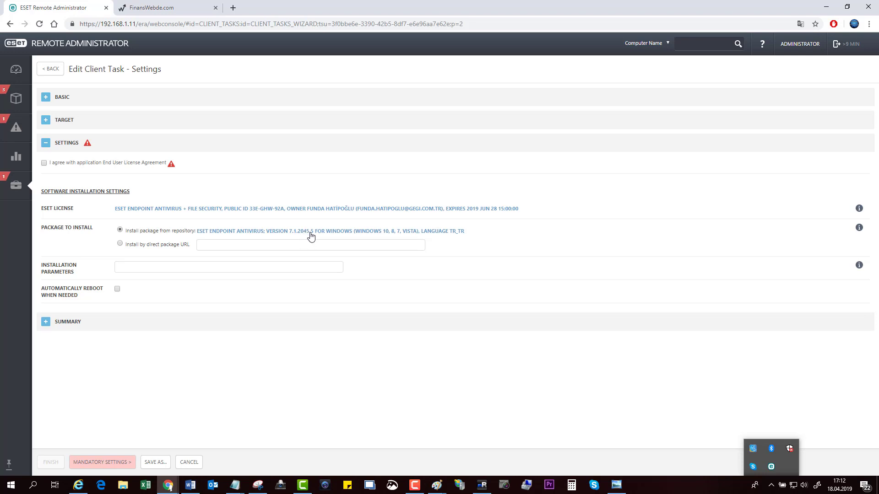
Step: Choose the Turkish ESET Endpoint Antivirus 7.1.2045.5 for Windows from the repository as the package to install
click(310, 233)
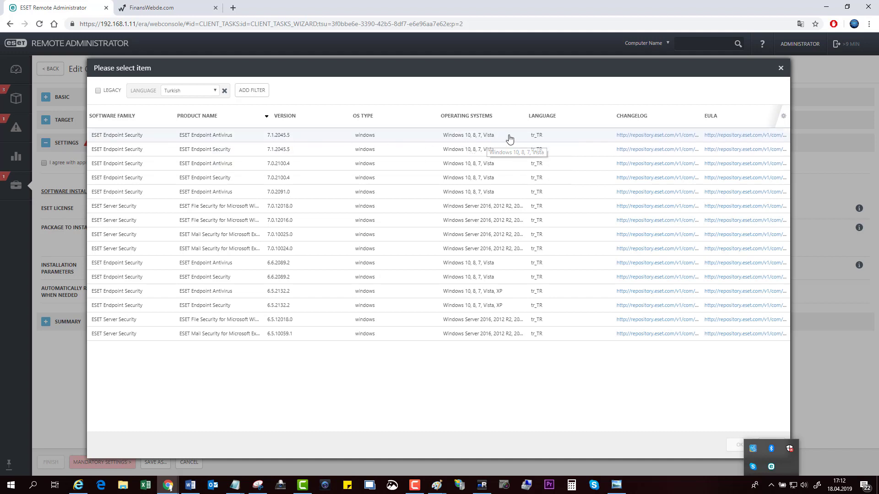
click(287, 143)
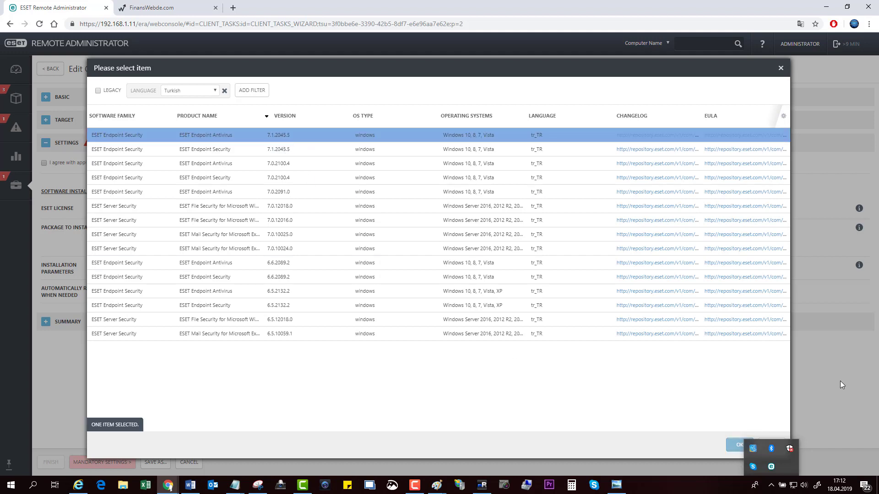
click(771, 485)
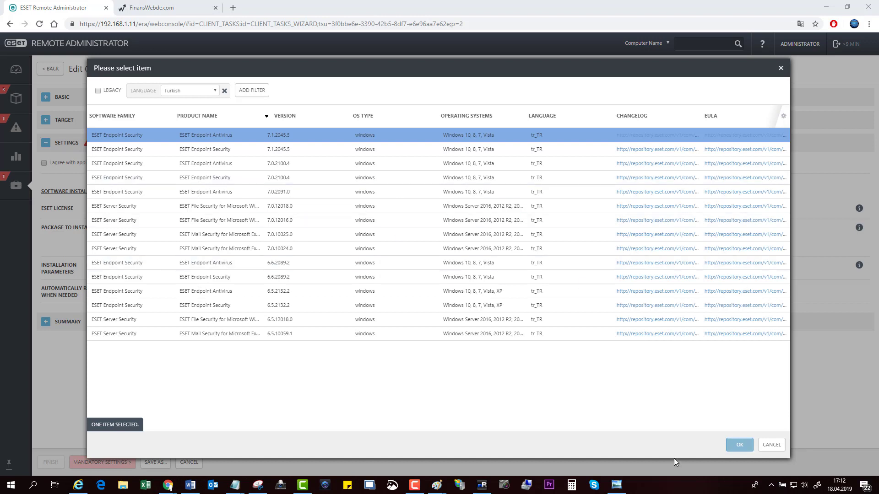
click(739, 445)
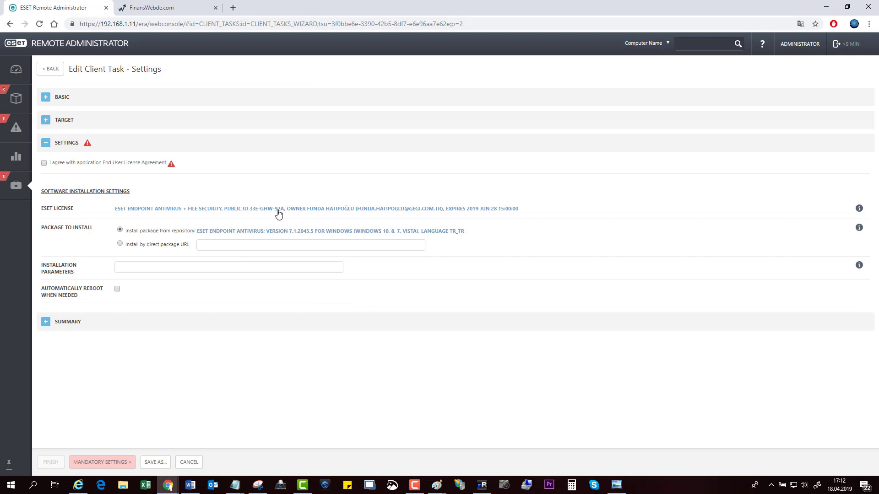
Step: Leave the task editor without saving and view the Endpoind Antivirus task's progress in the client task list
click(259, 234)
click(41, 249)
click(47, 142)
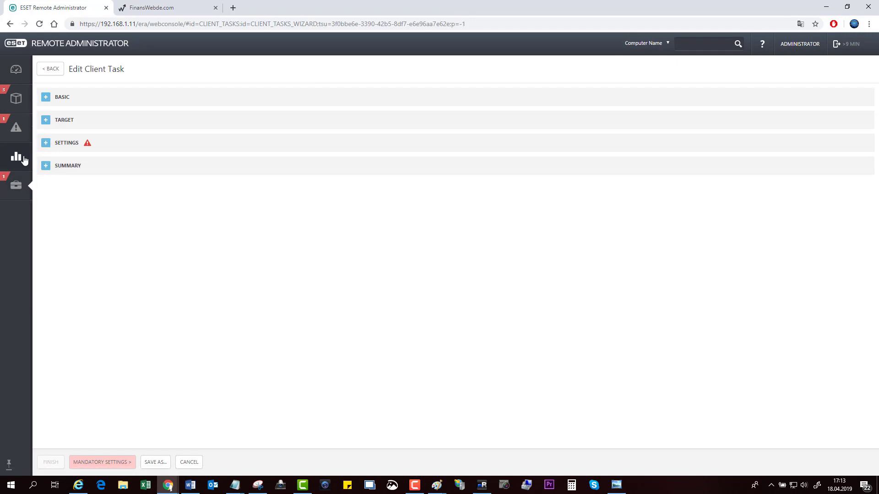
click(48, 71)
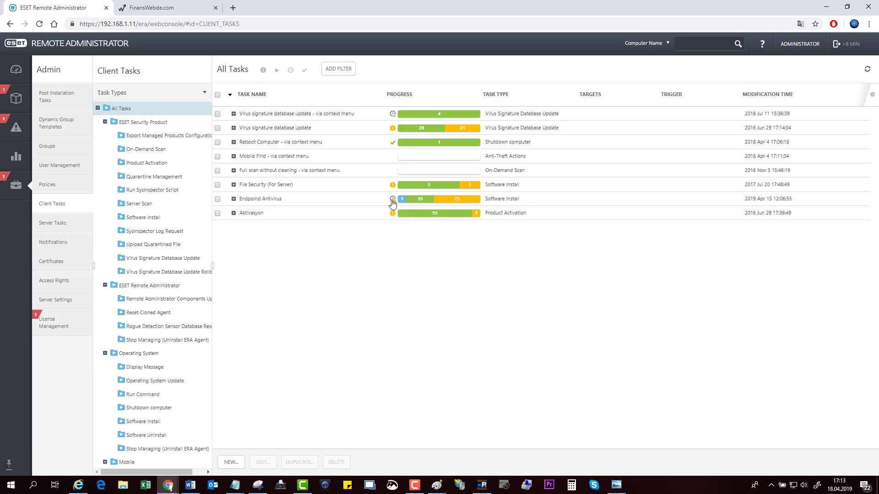
mouse_move(418, 205)
mouse_move(24, 101)
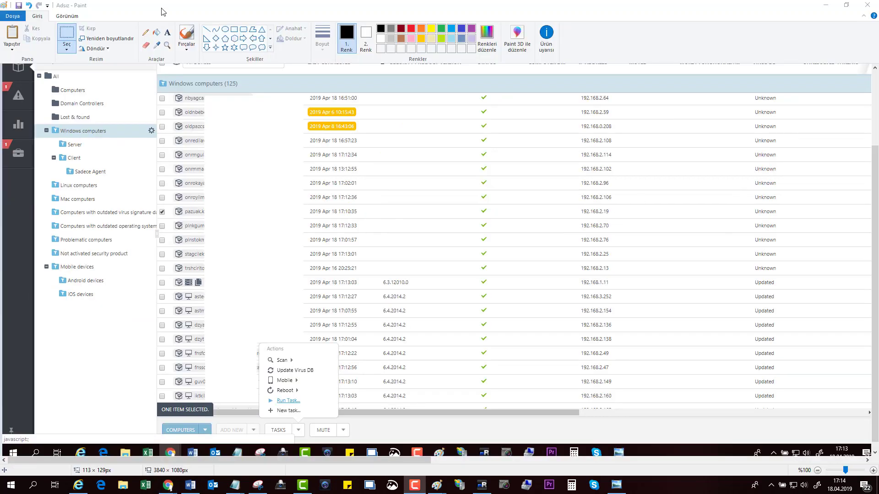
Step: In the Paint screenshot, try to circle the Computers icon with a freehand black brush stroke
click(188, 46)
click(224, 66)
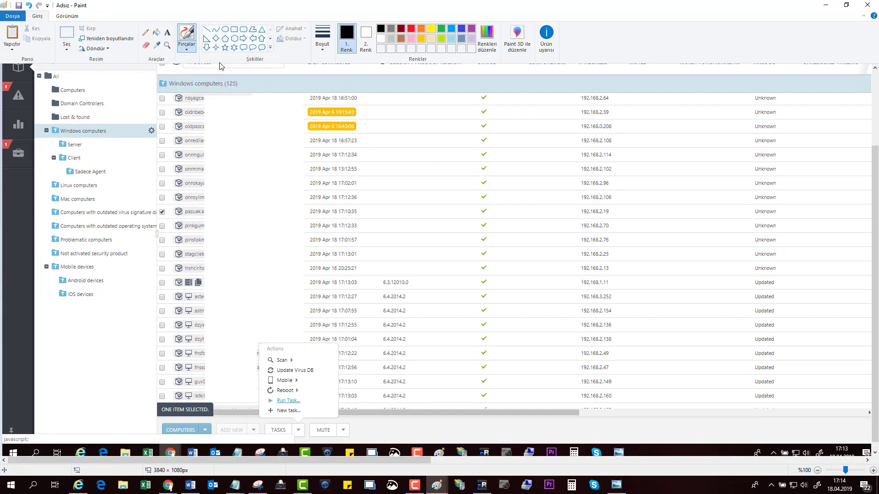
scroll(188, 164, up, 3)
scroll(172, 147, down, 3)
scroll(111, 136, up, 3)
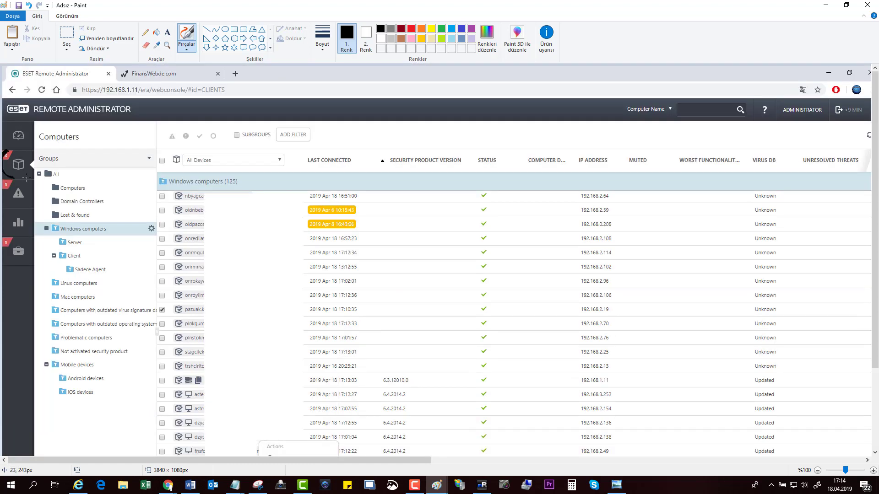
drag(27, 178, 2, 150)
key(ctrl+z)
Step: Outline the Computers icon with a red rectangle about 57 × 47 px and frame the Windows computers group in red too
click(411, 29)
click(233, 29)
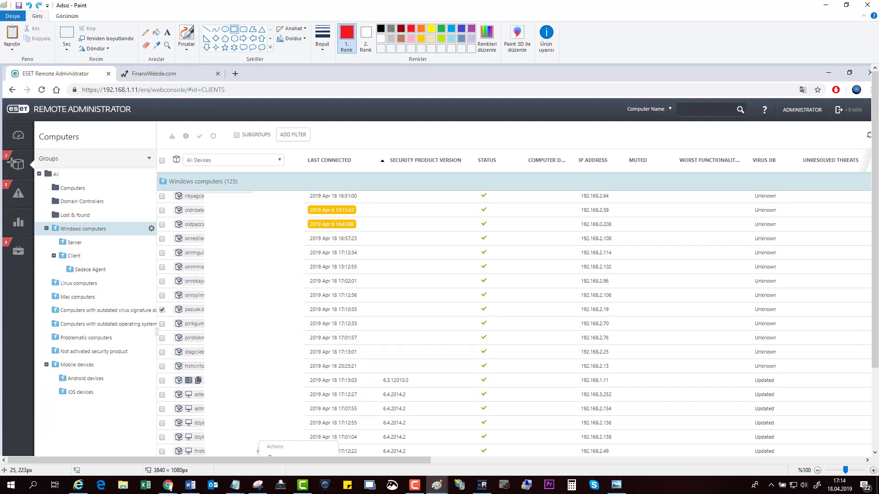
drag(8, 156, 34, 177)
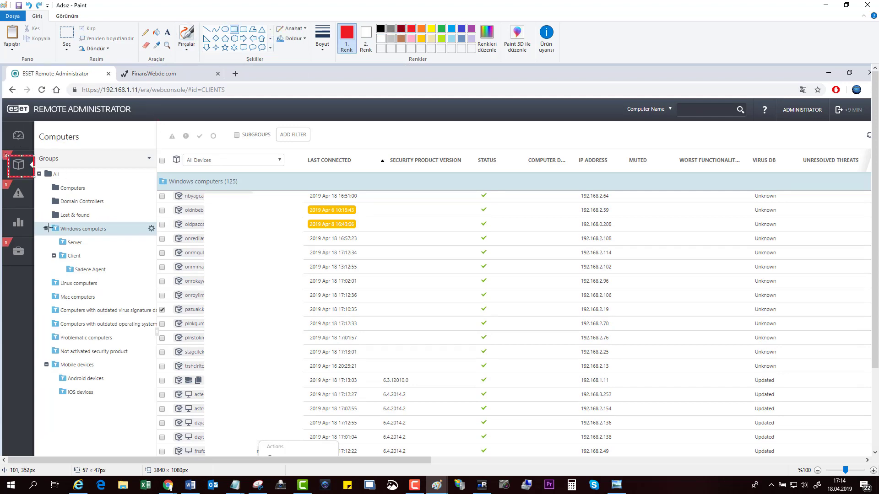
drag(47, 228, 122, 239)
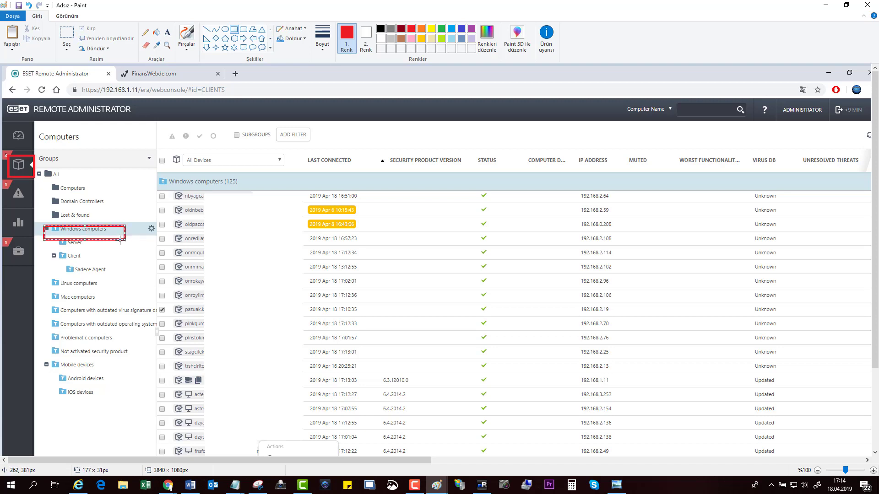
key(ctrl+z)
drag(40, 223, 110, 236)
click(176, 155)
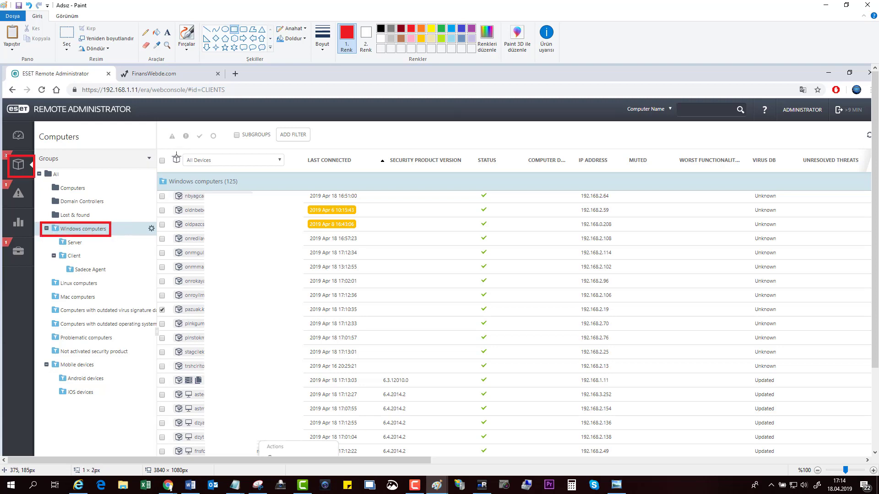
Step: Temporarily mark the Security Product Version heading and the version numbers below it with red rectangles, undoing each one
drag(173, 149, 241, 172)
key(ctrl+z)
mouse_move(388, 152)
mouse_down()
mouse_move(418, 168)
mouse_move(469, 167)
mouse_up()
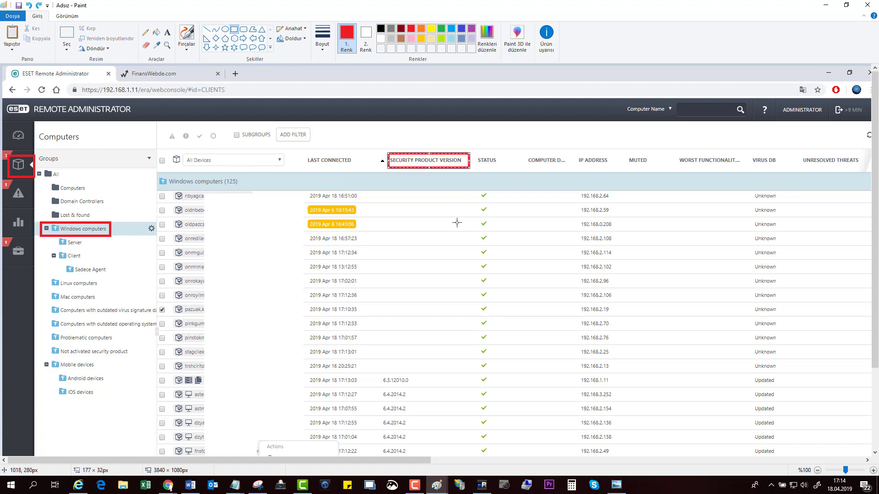
key(ctrl+z)
drag(380, 358, 440, 451)
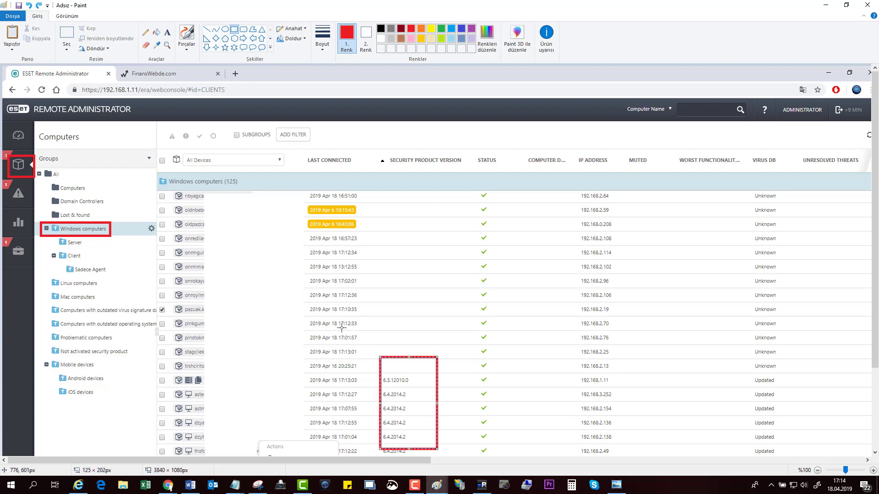
key(ctrl+z)
Step: Temporarily mark the agent and monitor icons beside the computer names with tall red rectangles, undoing each one
drag(170, 234, 197, 455)
key(ctrl+z)
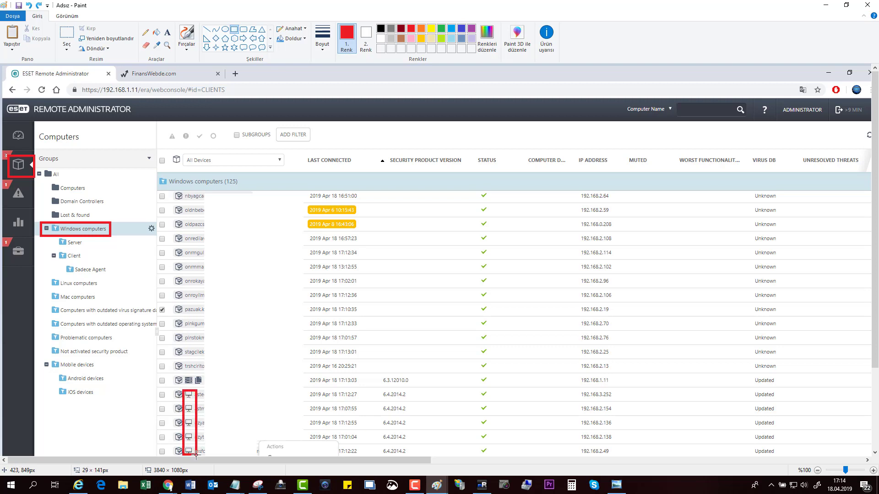
key(ctrl+z)
drag(174, 190, 183, 457)
key(ctrl+z)
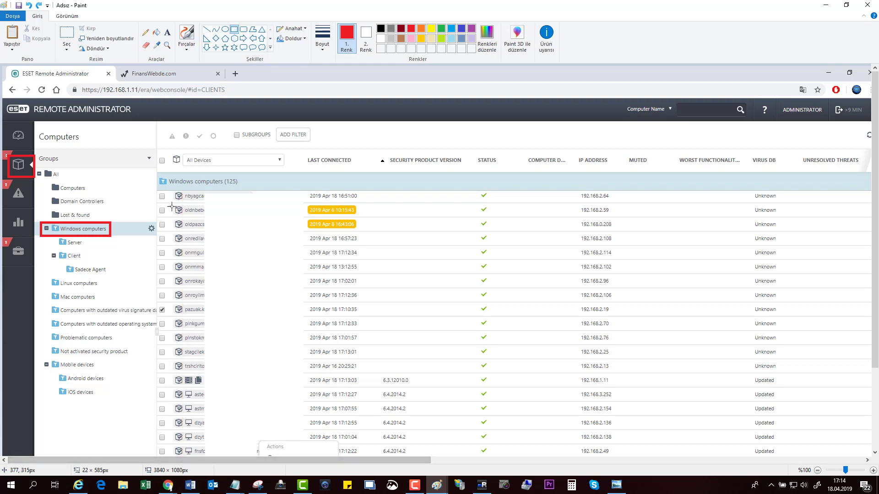
drag(168, 187, 184, 457)
drag(184, 392, 199, 453)
key(ctrl+z)
scroll(232, 359, down, 2)
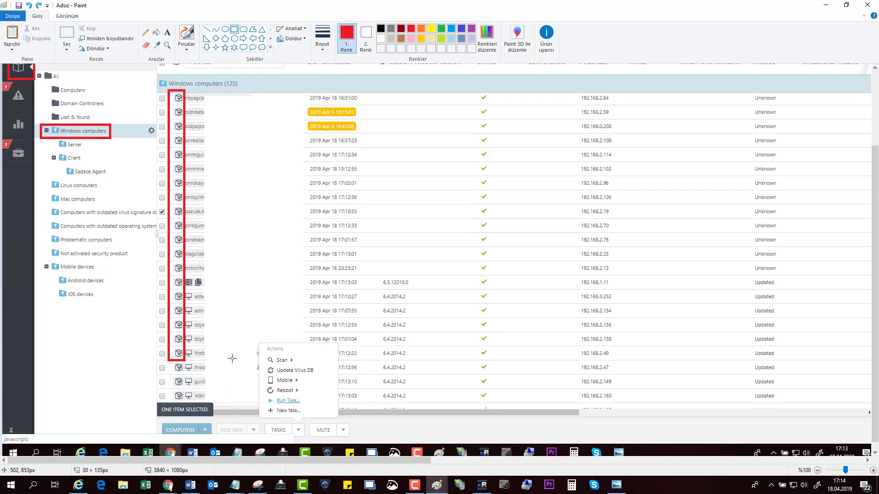
key(ctrl+z)
Step: Outline the ticked computer's checkbox with a red rectangle about 34 × 32 px
drag(152, 205, 167, 218)
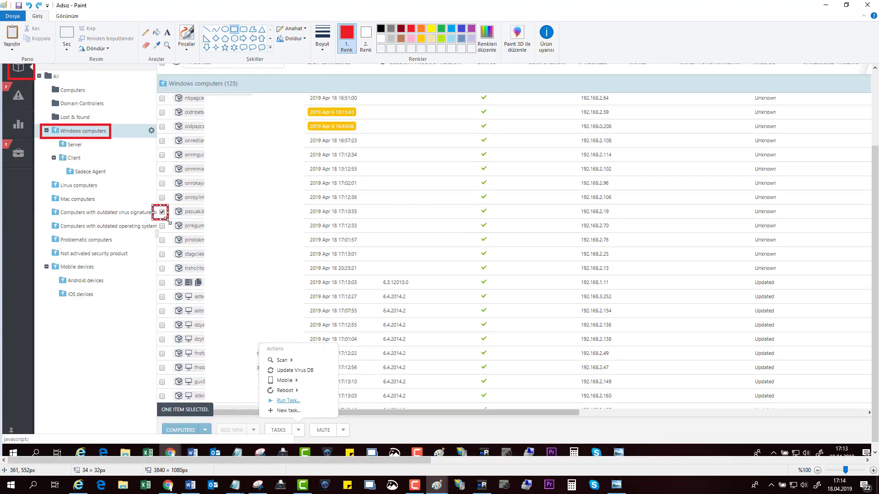
click(171, 149)
Step: Outline the arrow beside Tasks with a red rectangle and briefly try one around Run Task
scroll(251, 366, down, 1)
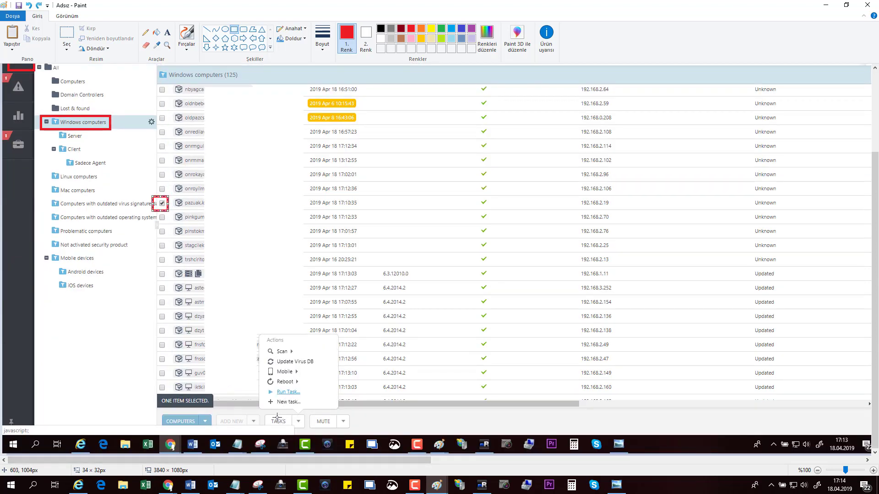
drag(271, 413, 308, 431)
key(ctrl+z)
key(ctrl+z)
drag(267, 388, 304, 397)
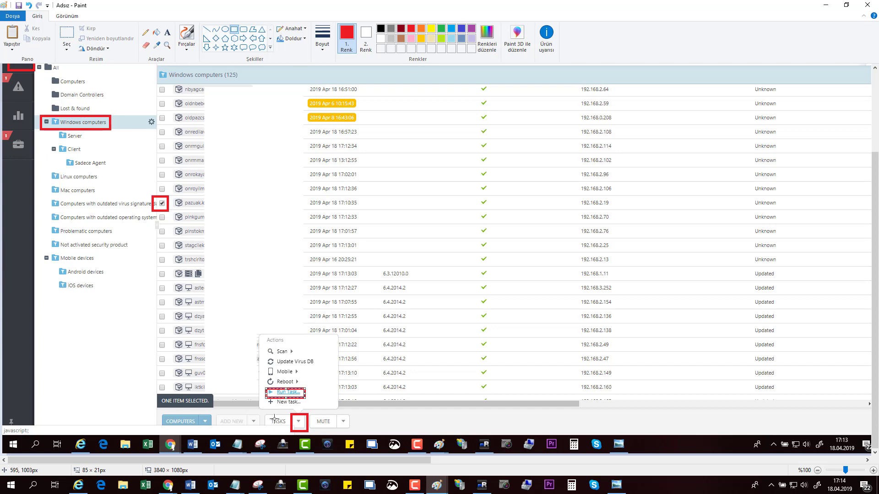
key(ctrl+z)
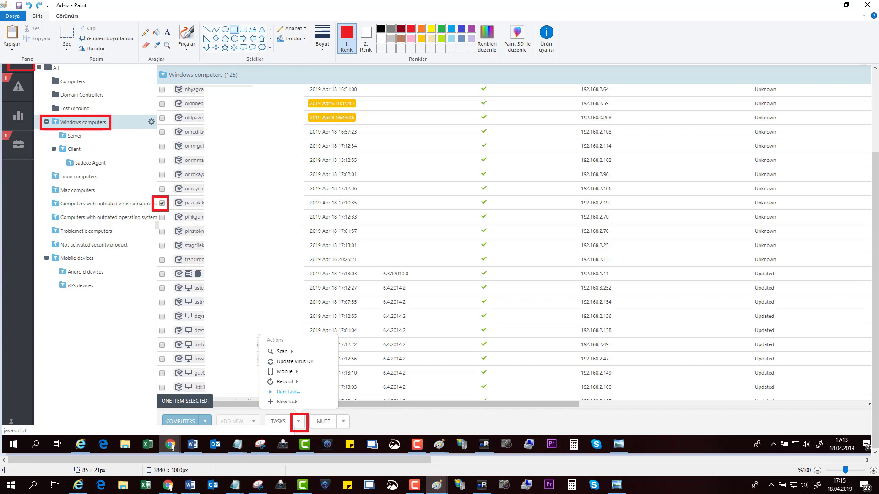
Step: Switch to the ESET Remote Administrator console and check the local ESET Endpoint Antivirus version and system tray menu
key(alt+Tab)
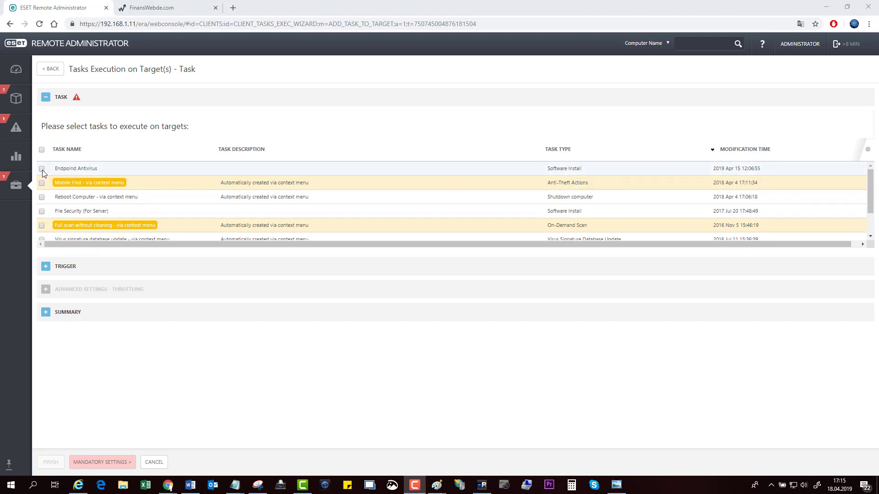
click(771, 486)
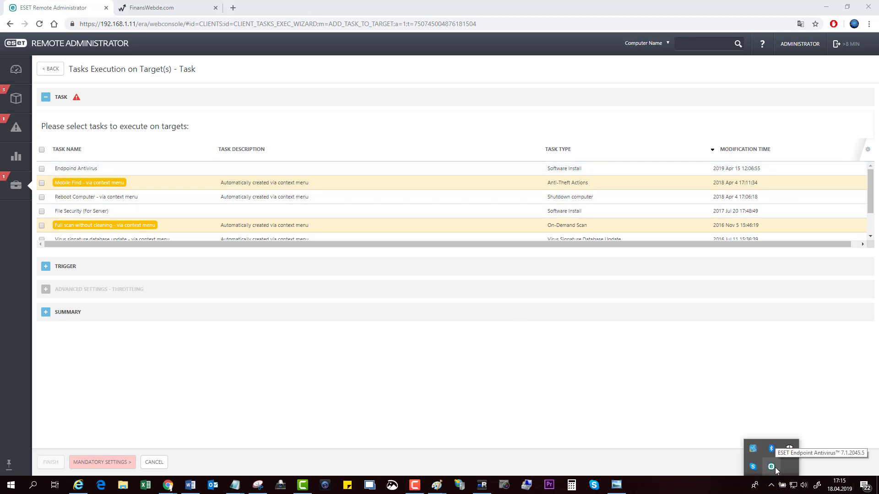
right_click(775, 468)
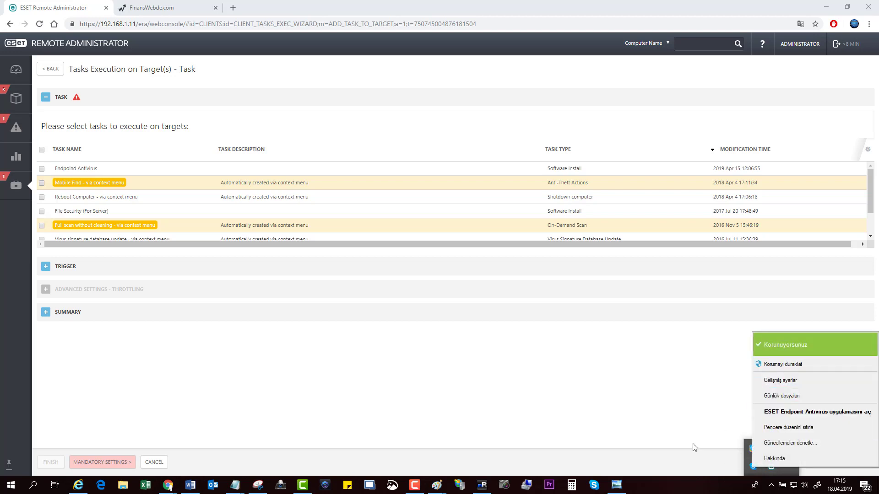
click(103, 221)
Step: Select the "Endpoind Antivirus" task for execution on the target computer and finish the assignment
click(42, 168)
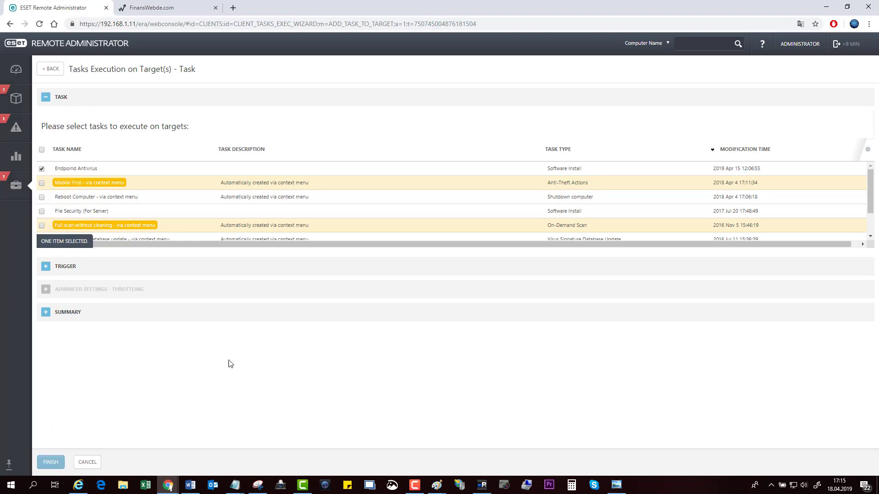
click(52, 466)
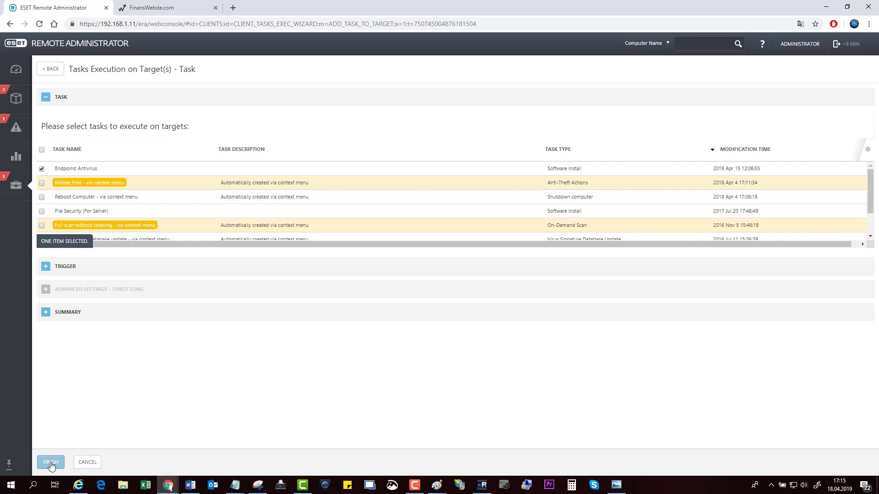